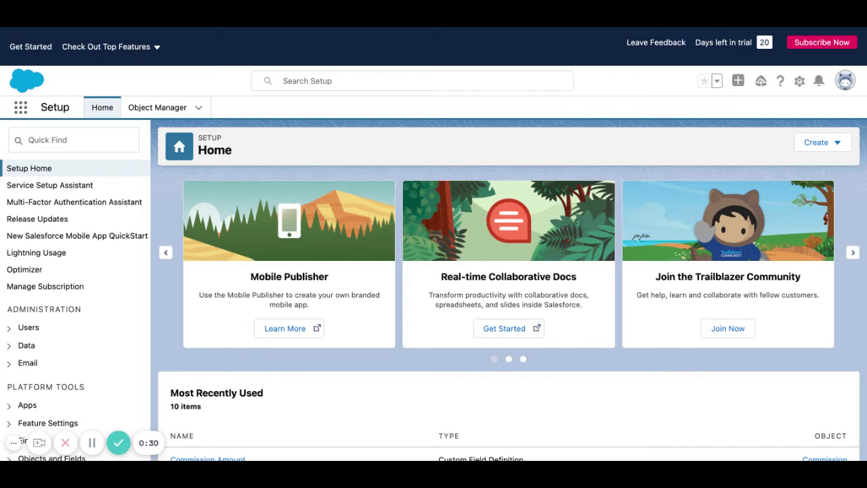
# Filter Object Manager for 'opportunity' and open the Opportunity object's Fields & Relationships
pyautogui.click(94, 142)
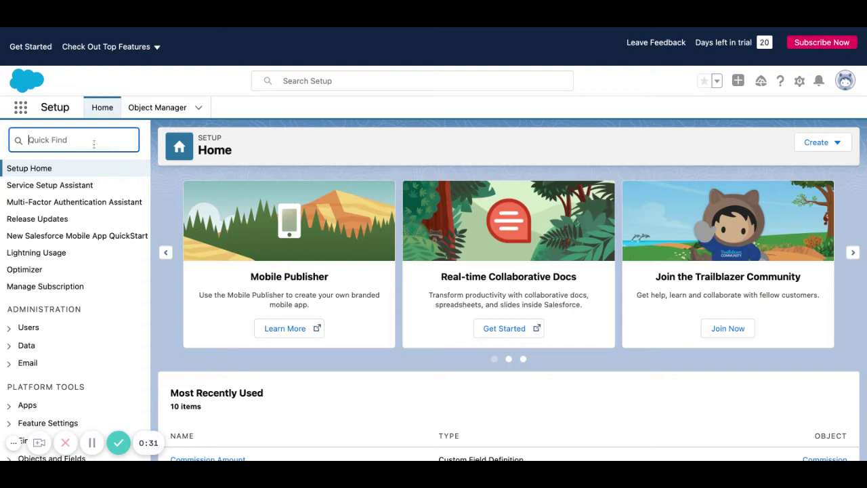
pyautogui.click(157, 107)
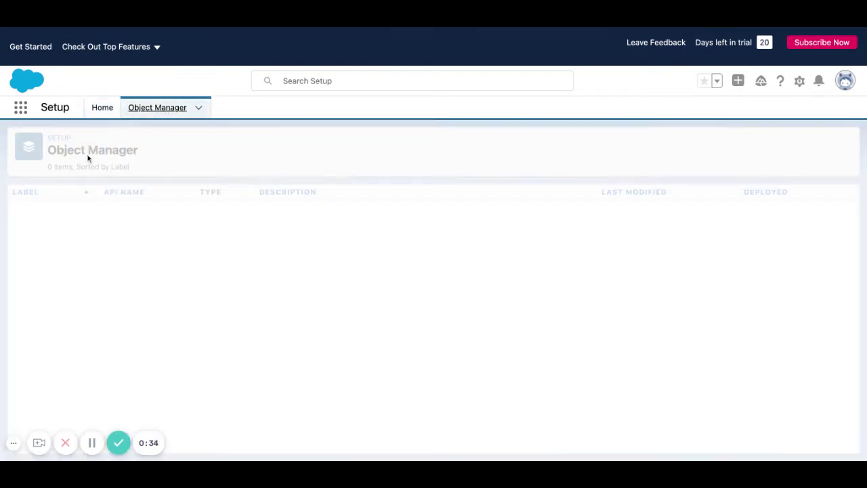
pyautogui.click(637, 141)
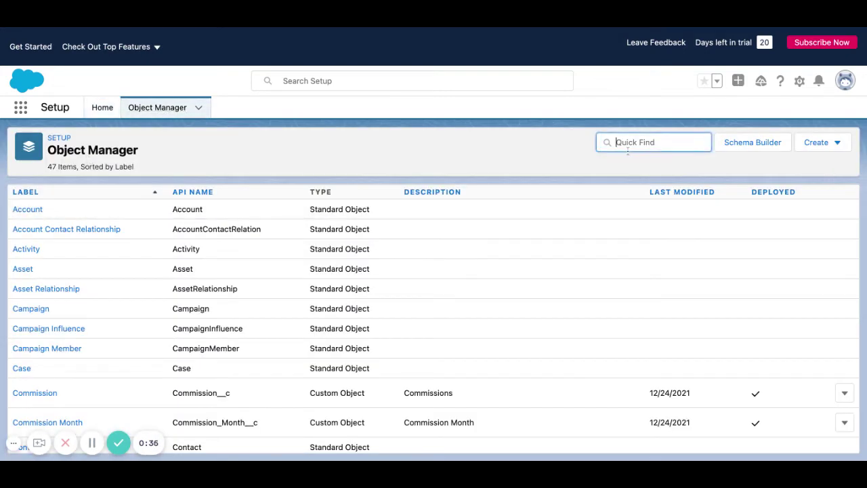
pyautogui.write('opportunity')
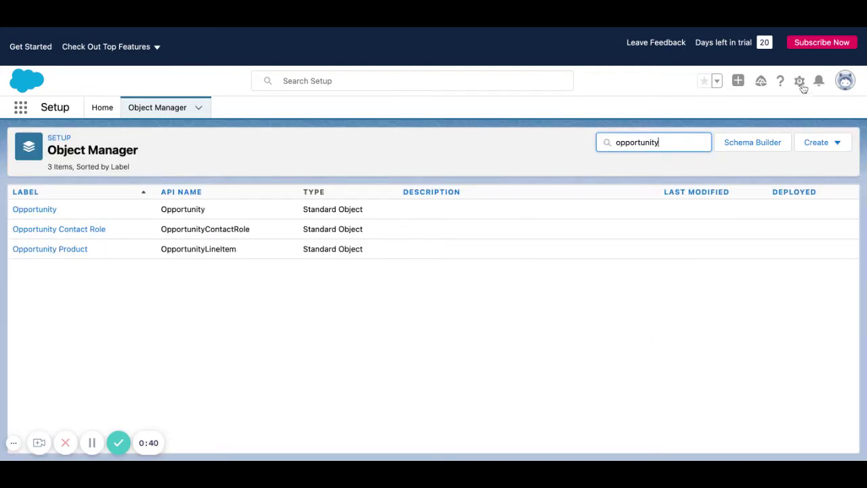
pyautogui.click(801, 81)
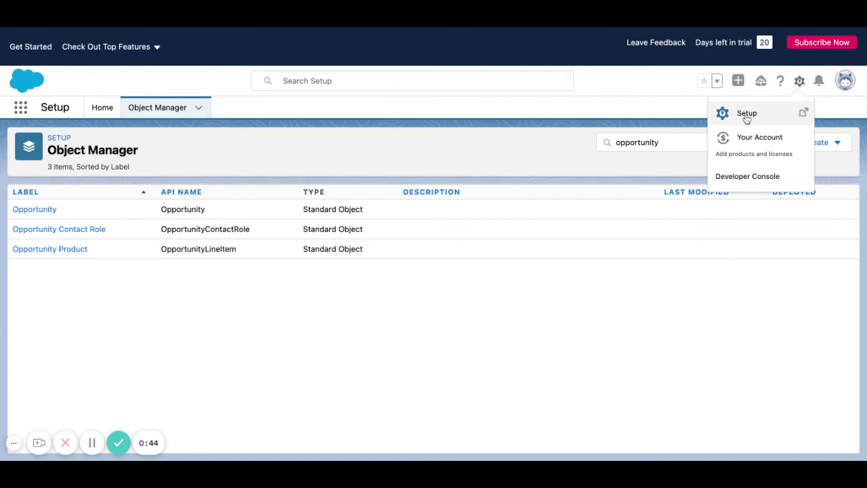
pyautogui.click(103, 109)
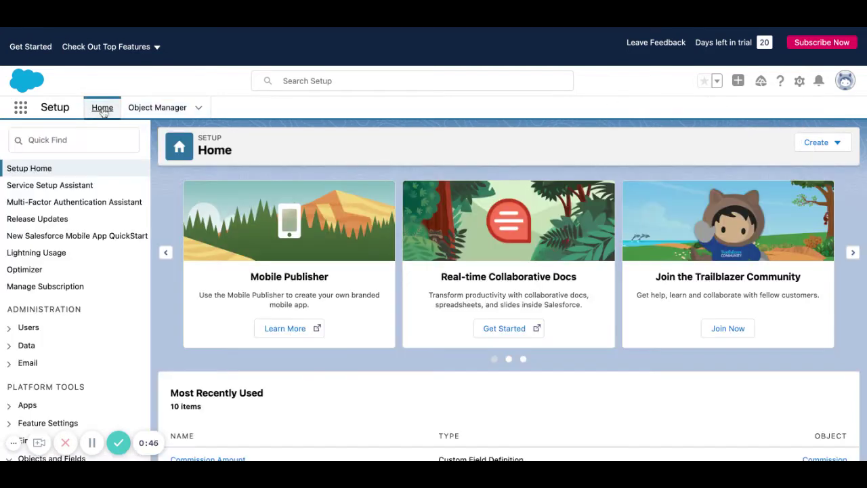
pyautogui.click(147, 110)
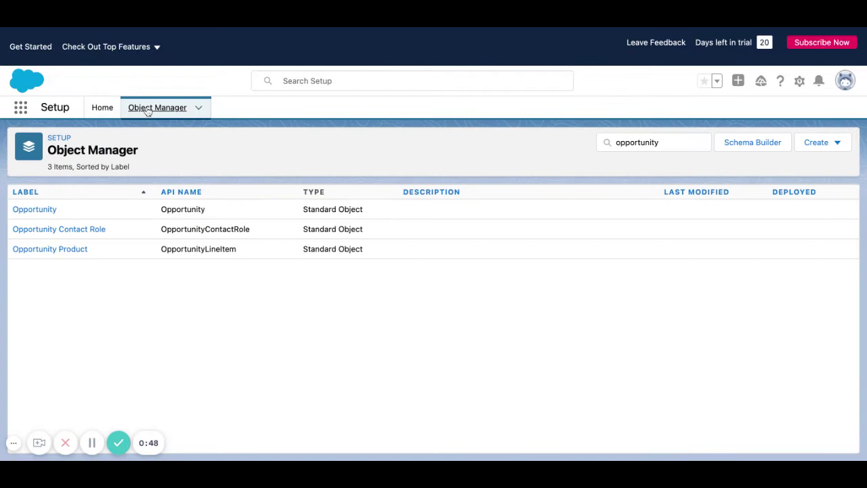
pyautogui.click(45, 211)
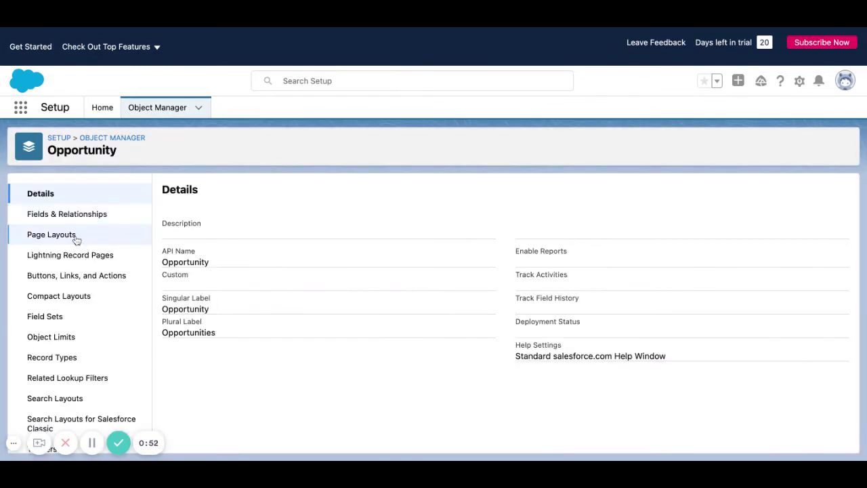
pyautogui.click(93, 220)
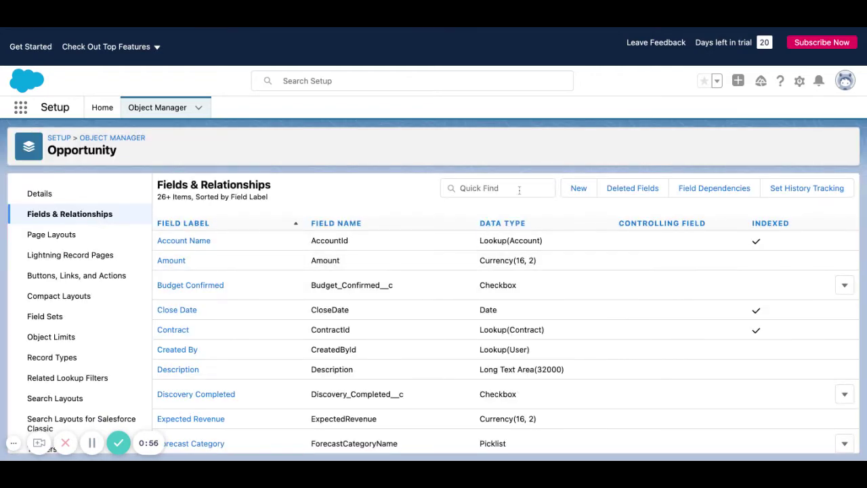
# Filter fields for 'type', open the Type field and review its New Subscription and Renewal values
pyautogui.click(510, 188)
pyautogui.write('type')
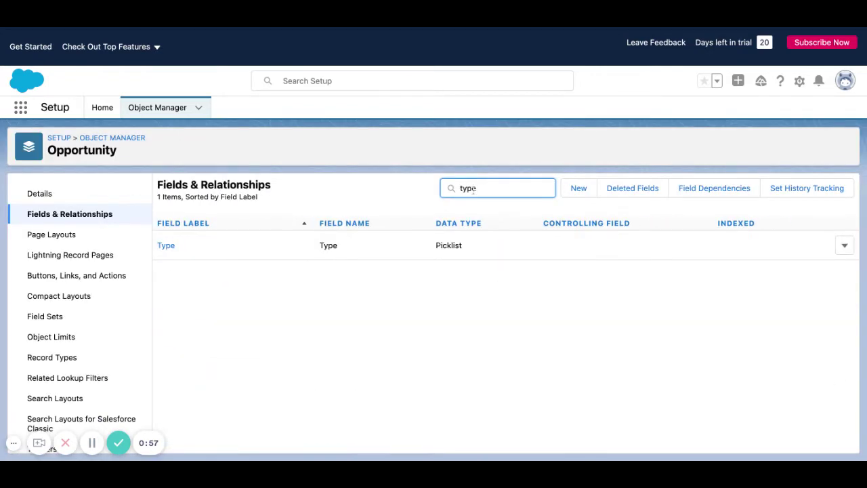
pyautogui.click(166, 246)
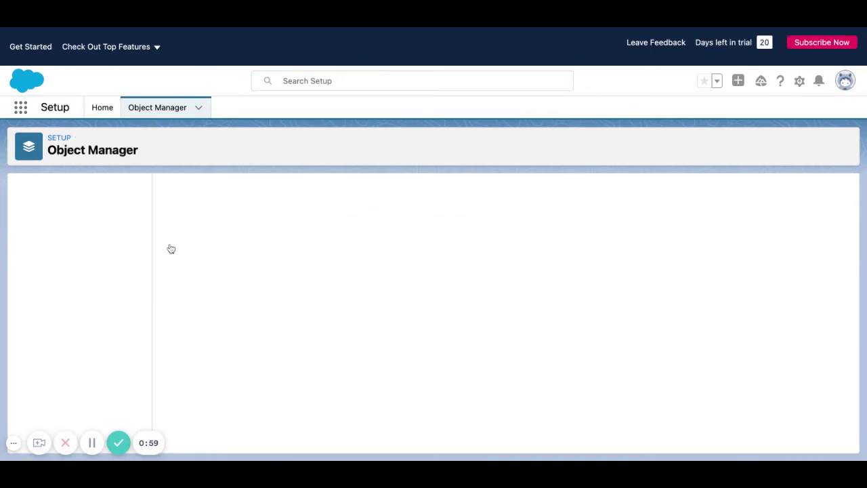
pyautogui.scroll(-5, 337, 343)
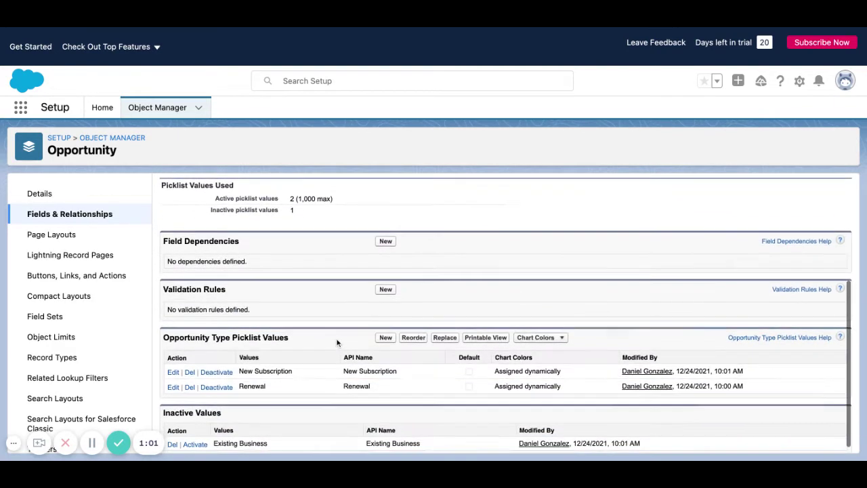
pyautogui.tripleClick(239, 363)
pyautogui.doubleClick(276, 380)
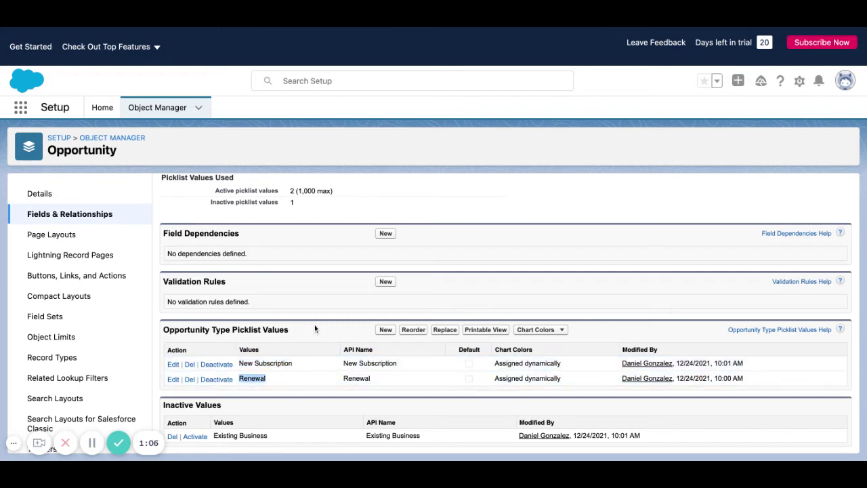
pyautogui.click(332, 286)
pyautogui.scroll(5, 333, 287)
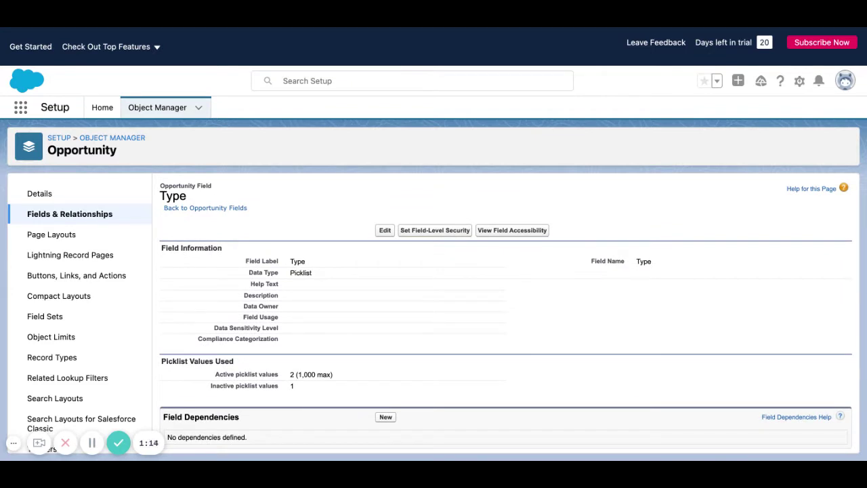
# Quick Find 'Flow', then view details and versions of Opportunity Record Triggered Flow (After)
pyautogui.click(102, 107)
pyautogui.write('Flow')
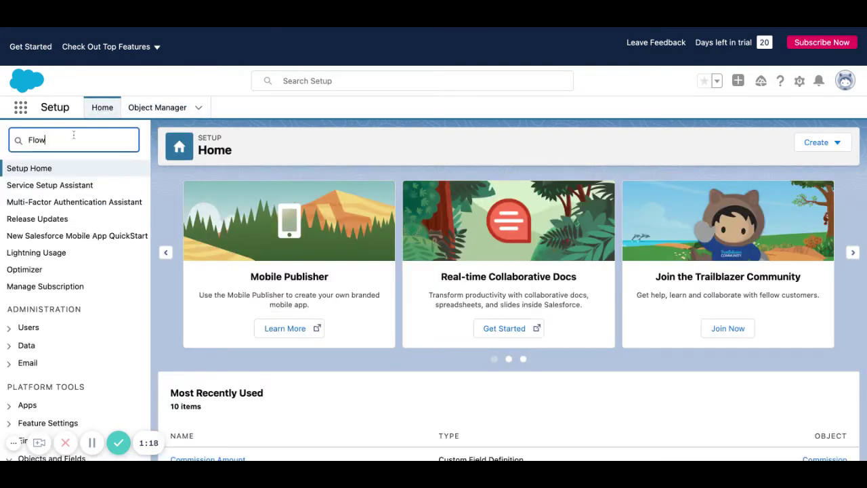
pyautogui.click(43, 258)
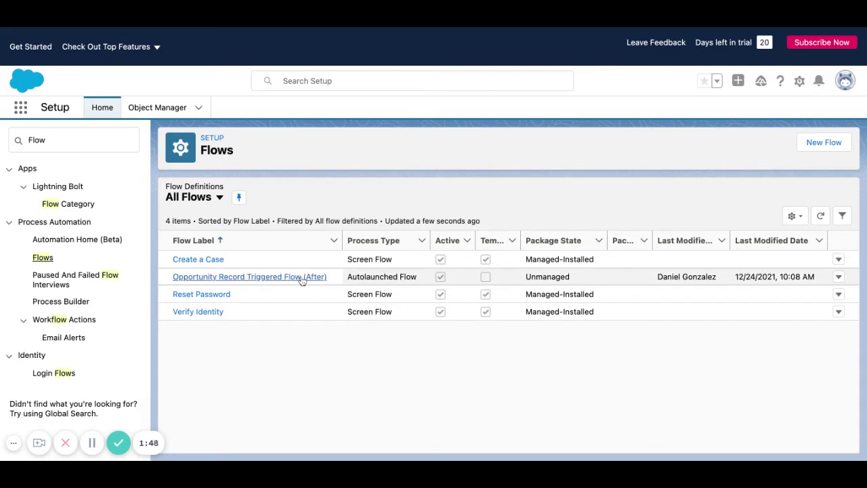
pyautogui.click(249, 276)
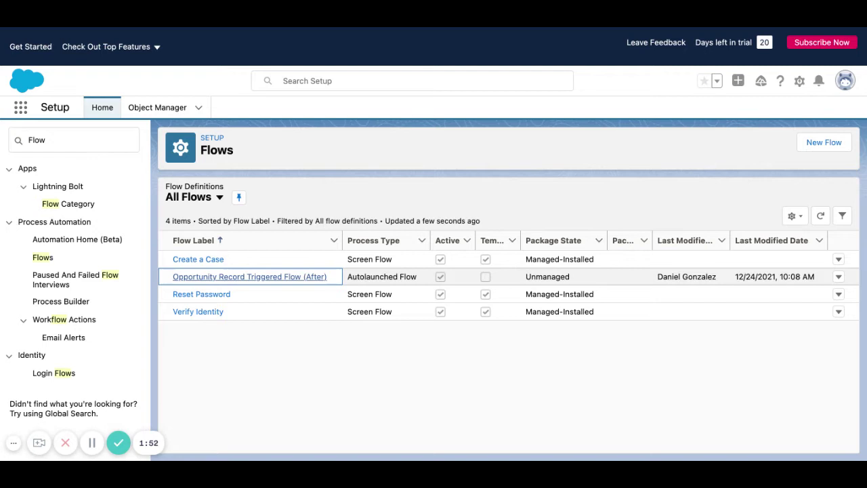
pyautogui.click(839, 277)
pyautogui.click(813, 298)
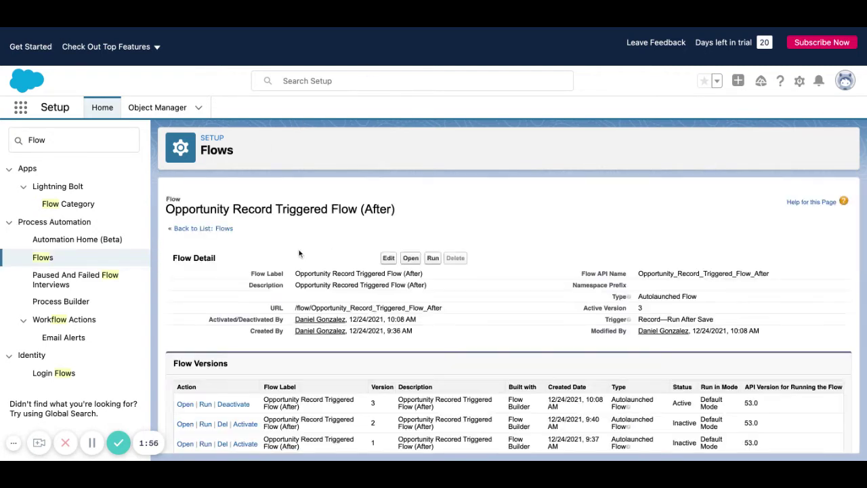
pyautogui.scroll(-1, 245, 363)
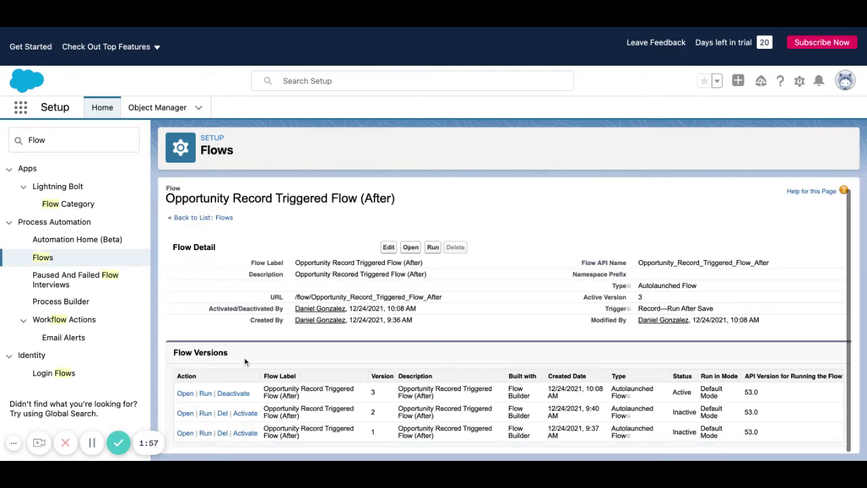
# Open version 3 and inspect Configure Start: create-or-update trigger, no entry conditions, Actions and Related Records
pyautogui.click(185, 394)
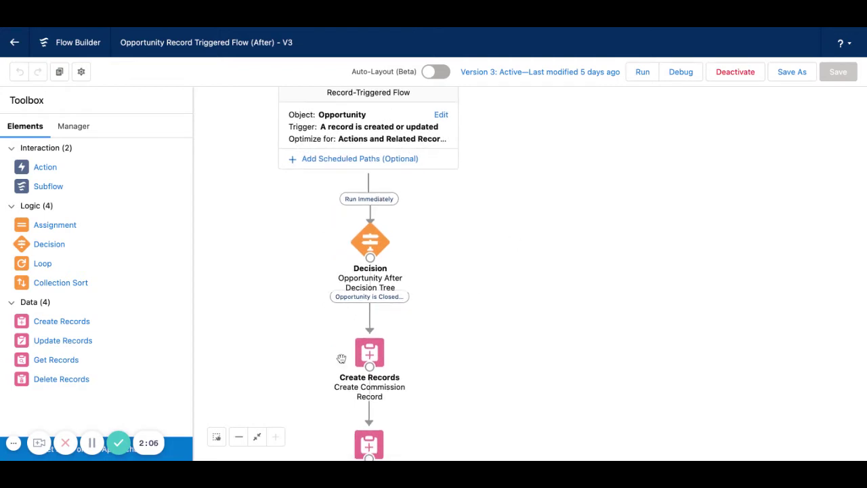
pyautogui.click(239, 436)
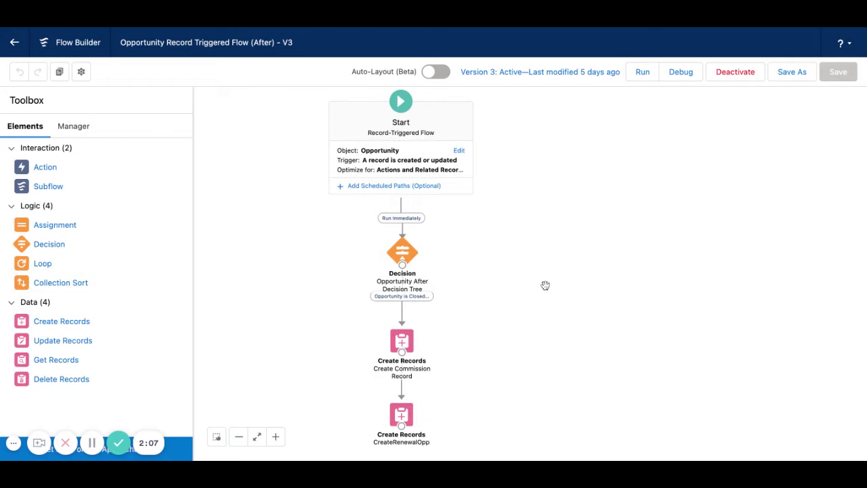
pyautogui.click(460, 156)
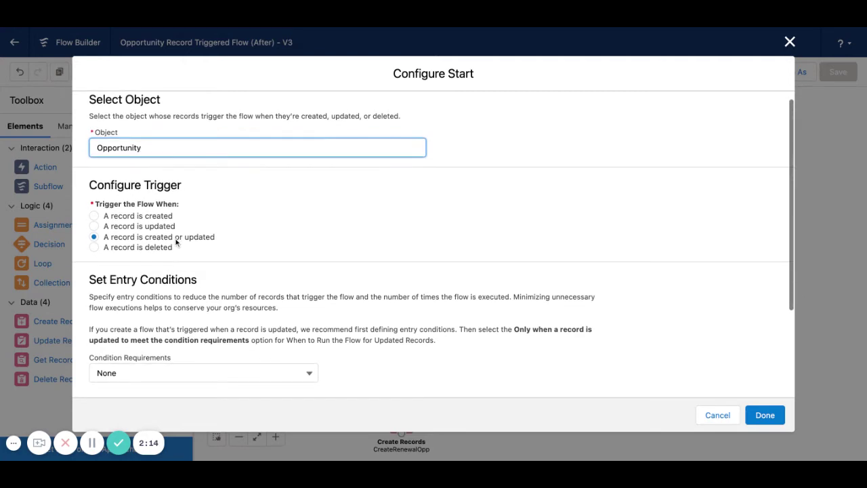
pyautogui.scroll(-1, 135, 223)
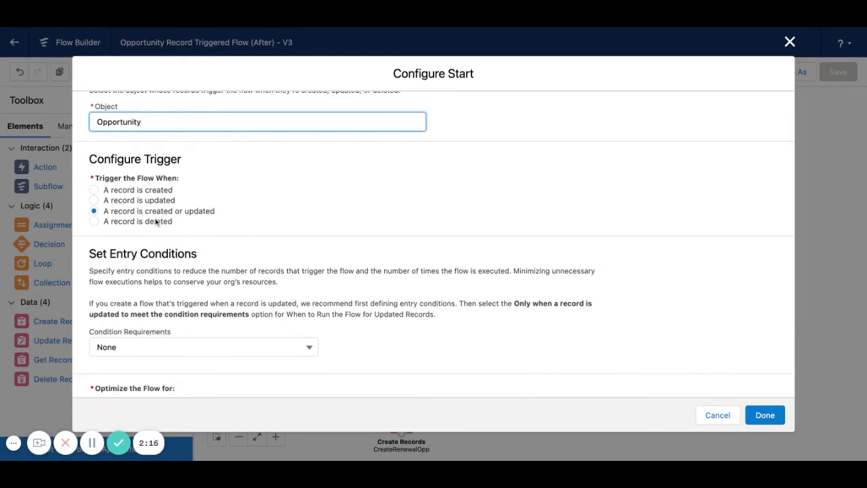
pyautogui.scroll(-1, 220, 210)
pyautogui.scroll(-2, 220, 210)
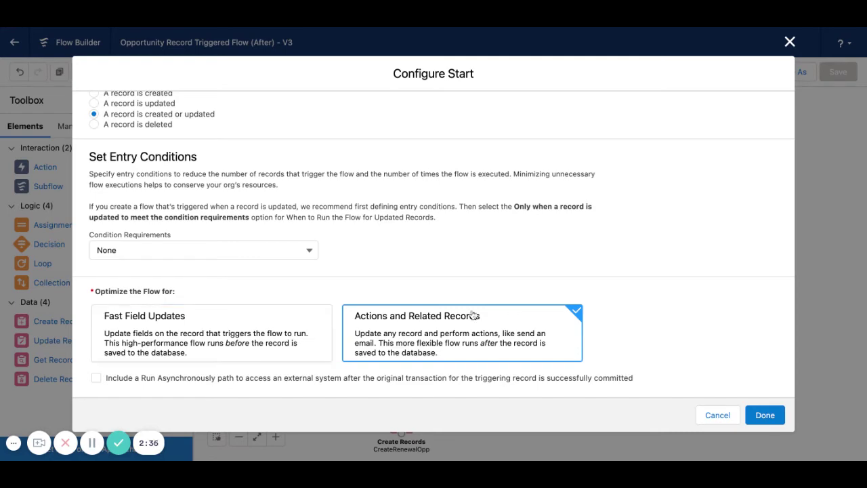
pyautogui.click(765, 415)
pyautogui.doubleClick(402, 261)
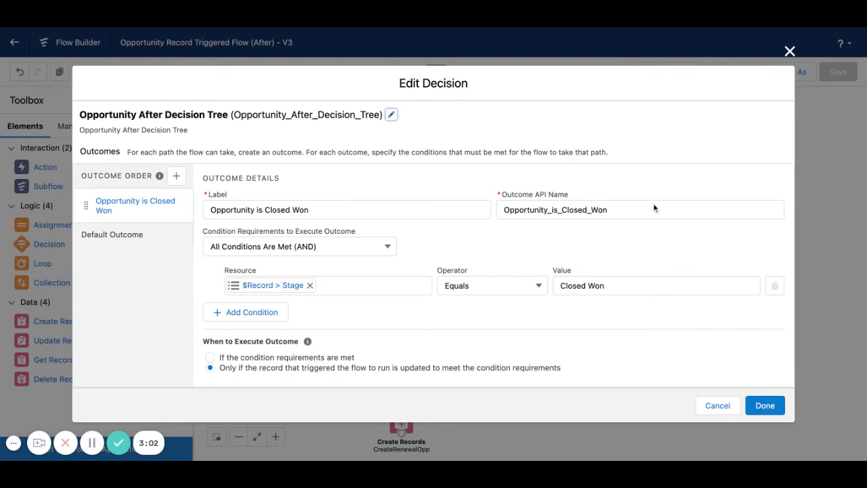
pyautogui.click(790, 51)
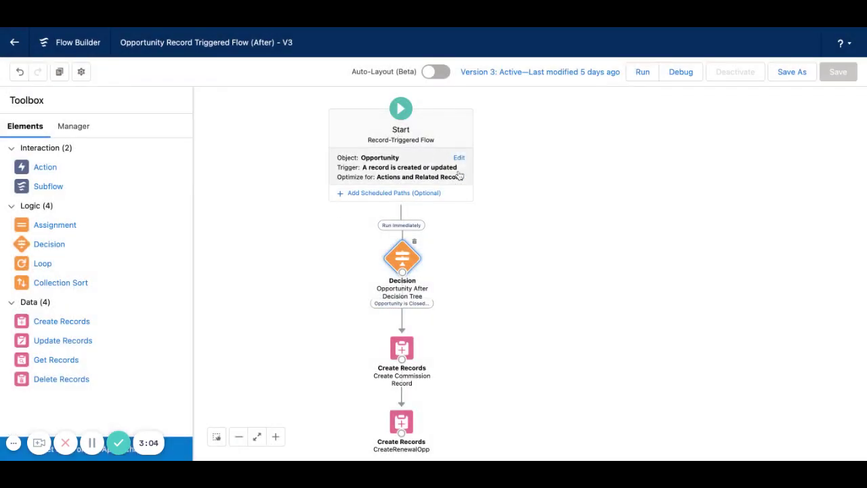
pyautogui.click(459, 158)
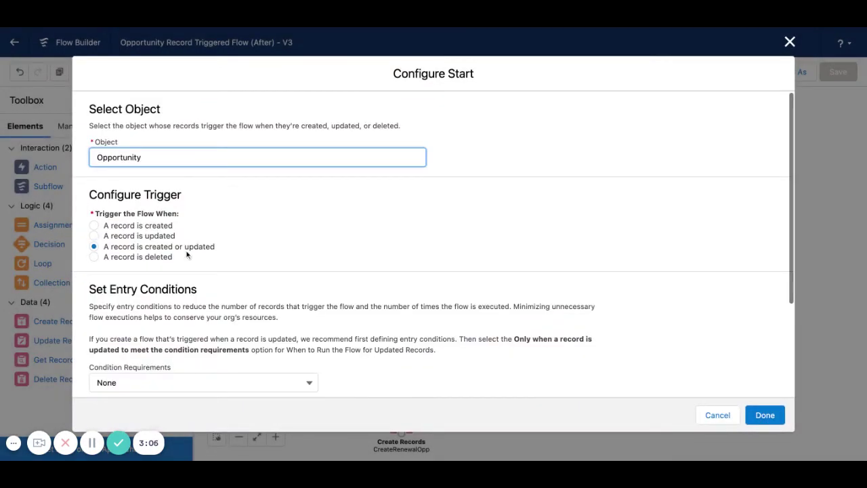
pyautogui.click(717, 416)
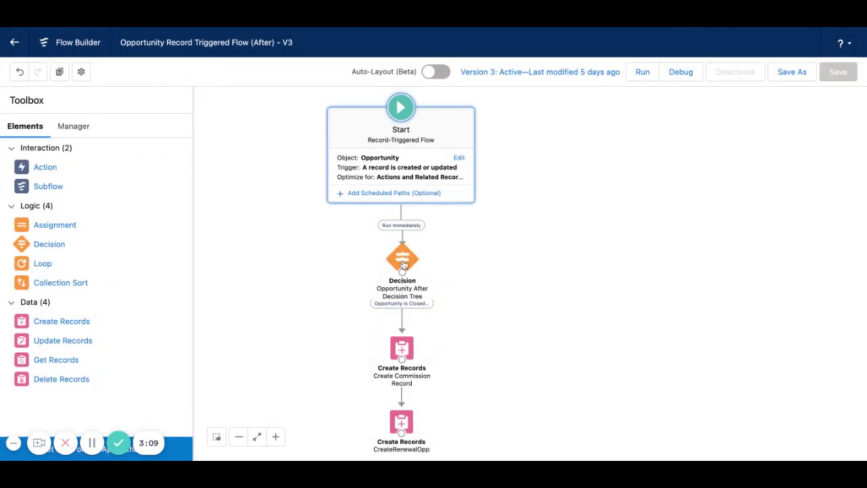
pyautogui.doubleClick(404, 264)
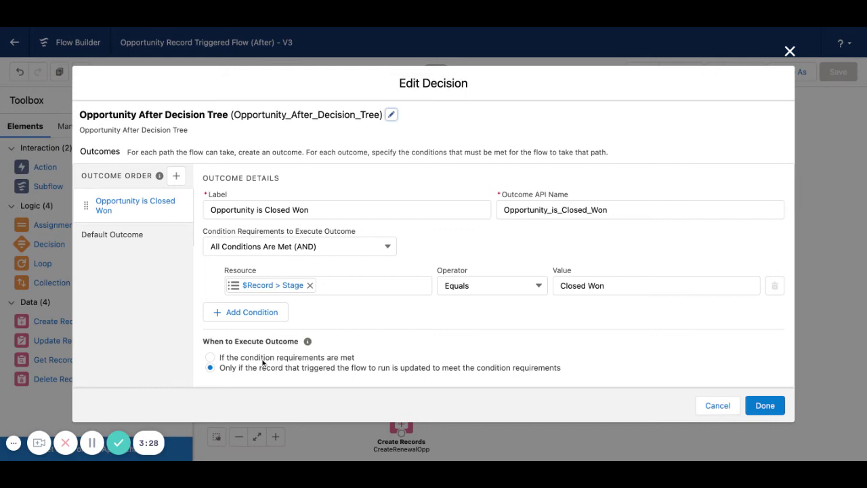
pyautogui.tripleClick(221, 369)
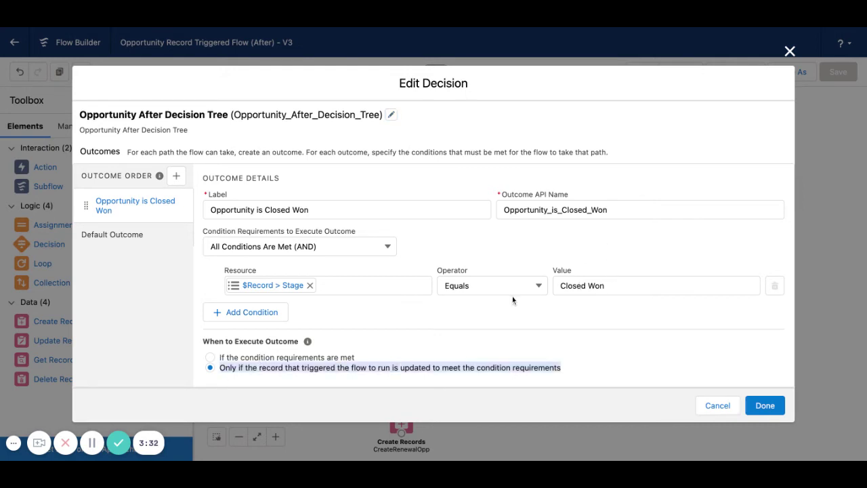
pyautogui.click(771, 405)
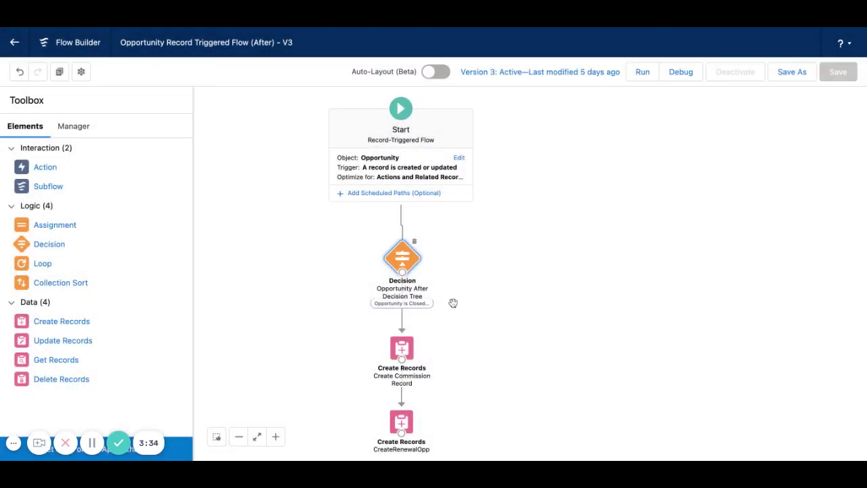
pyautogui.scroll(-3, 454, 302)
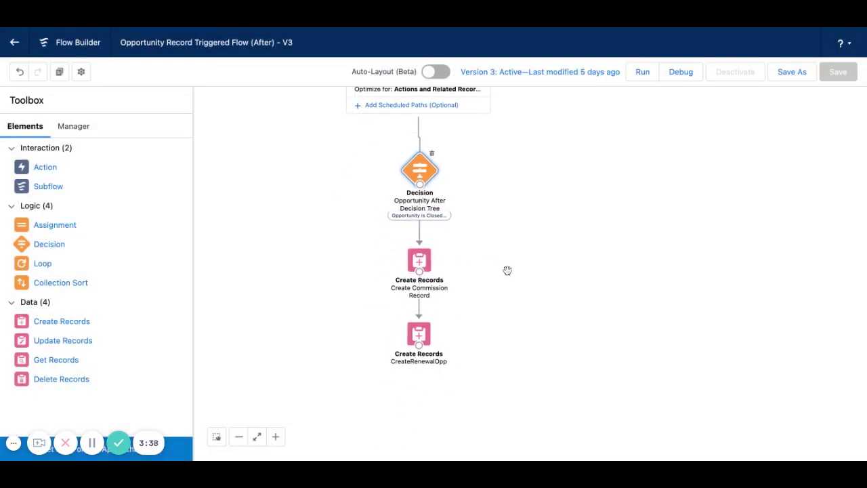
pyautogui.moveTo(505, 269); pyautogui.dragTo(498, 251)
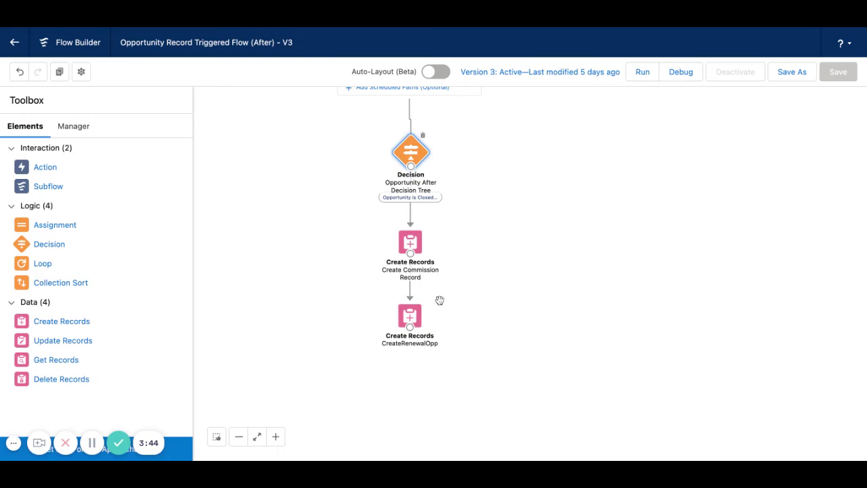
pyautogui.doubleClick(416, 318)
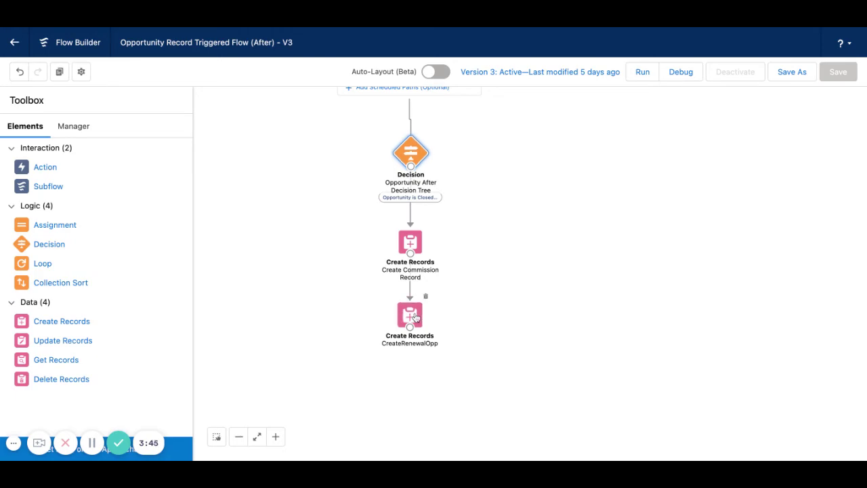
pyautogui.scroll(-5, 431, 298)
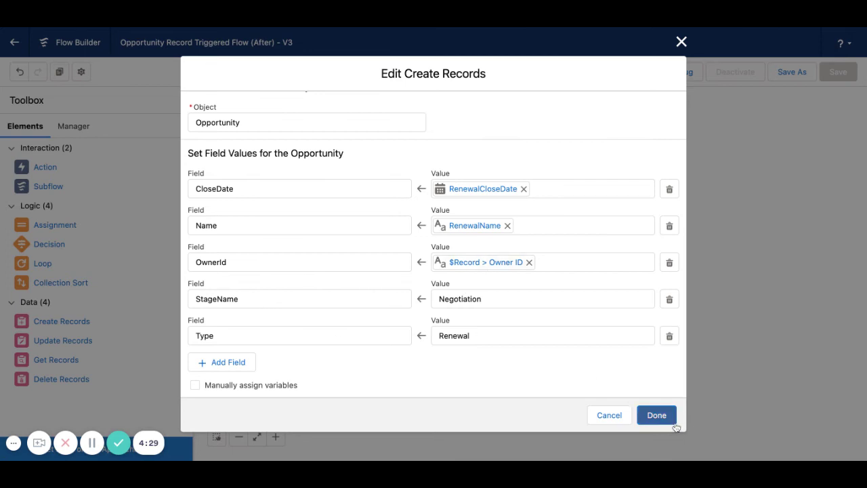
pyautogui.click(656, 415)
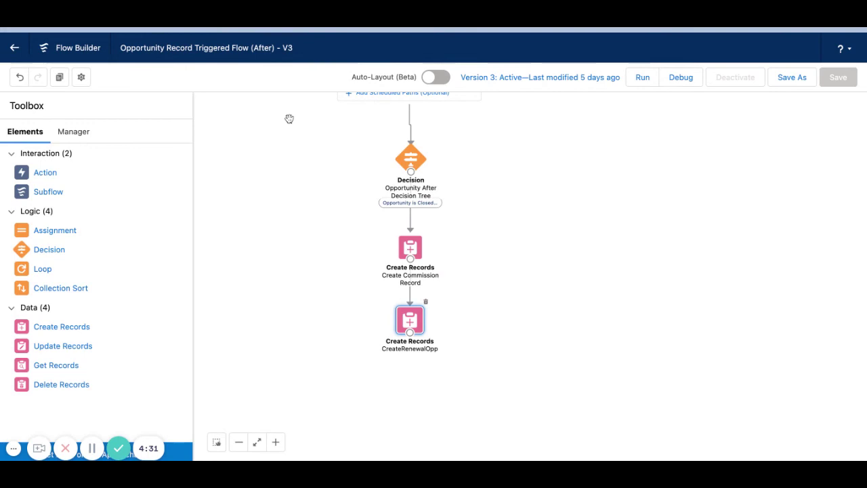
# Switch to the Sales app and check the All Renewal Opportunities list holds only one renewal
pyautogui.click(20, 44)
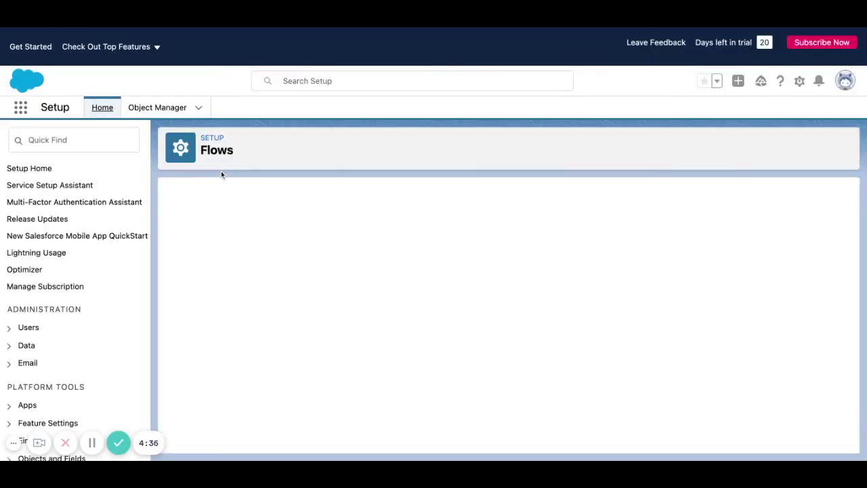
pyautogui.click(20, 108)
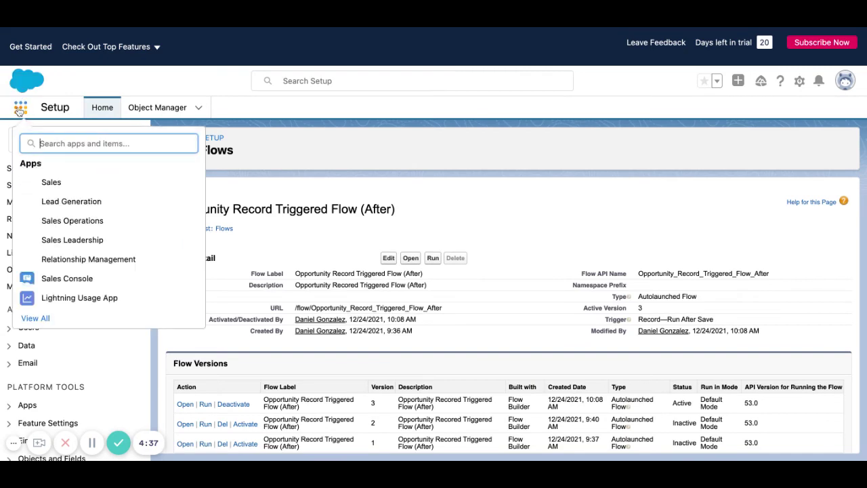
pyautogui.click(48, 183)
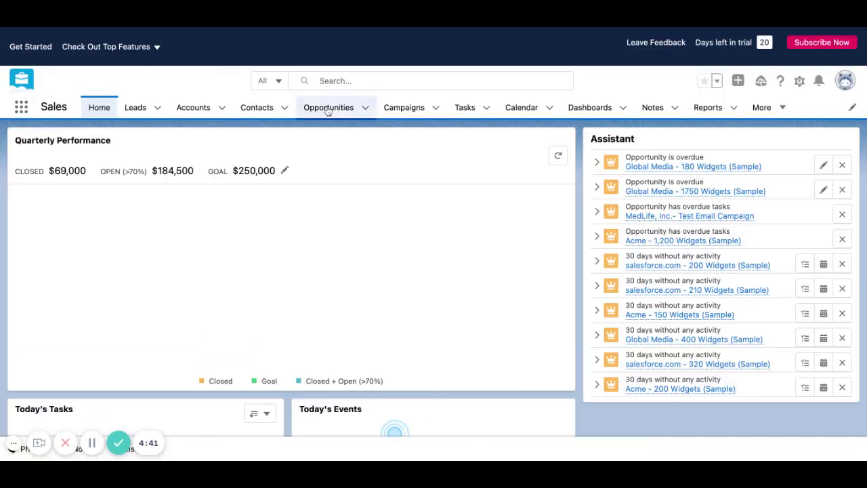
pyautogui.click(328, 108)
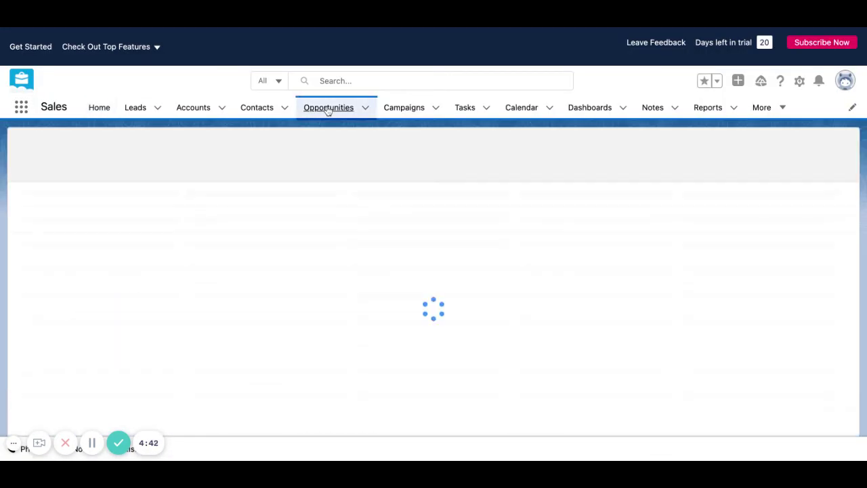
pyautogui.click(136, 147)
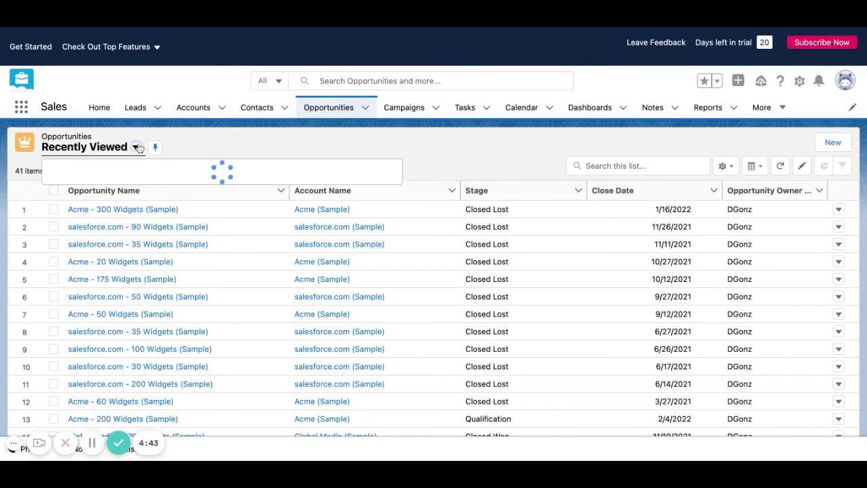
pyautogui.click(119, 241)
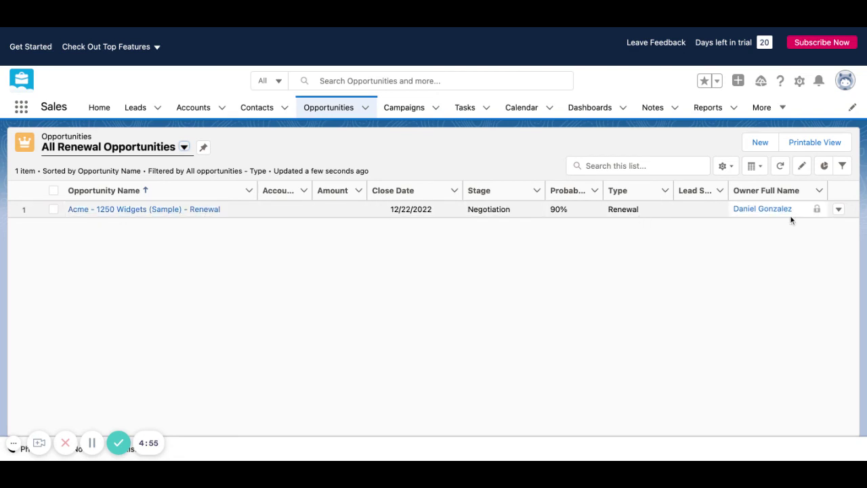
# Change the opportunities list view to All Opportunities
pyautogui.click(179, 150)
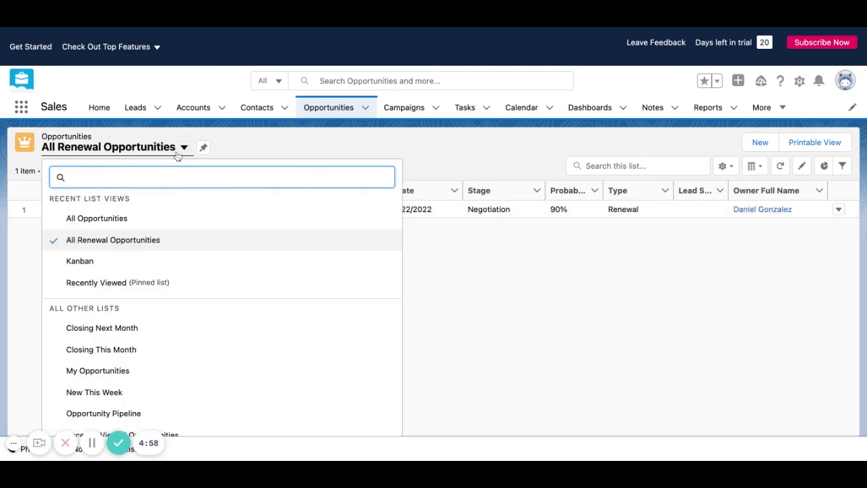
pyautogui.click(147, 218)
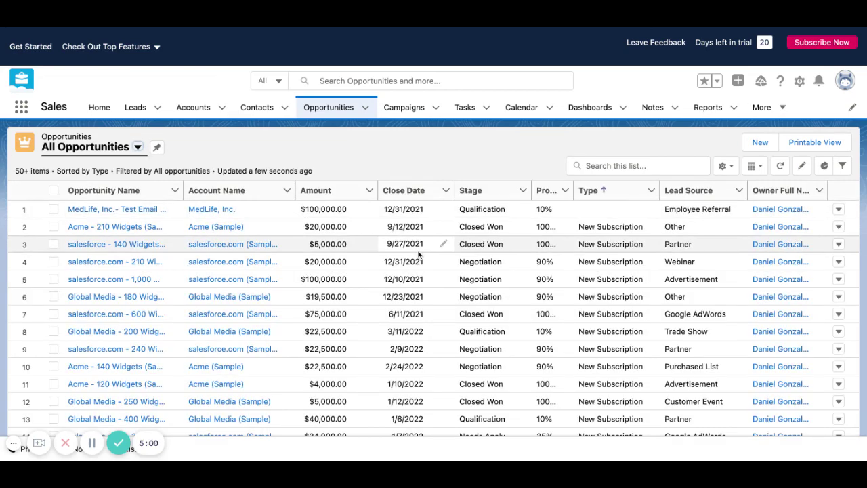
pyautogui.scroll(-1, 420, 254)
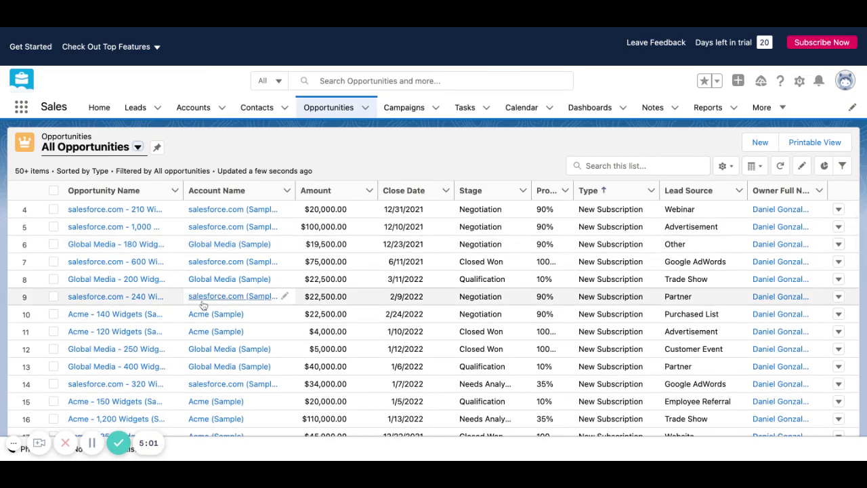
# Set salesforce.com - 240 Widgets (Sample) to the Closed Won stage and save
pyautogui.click(146, 296)
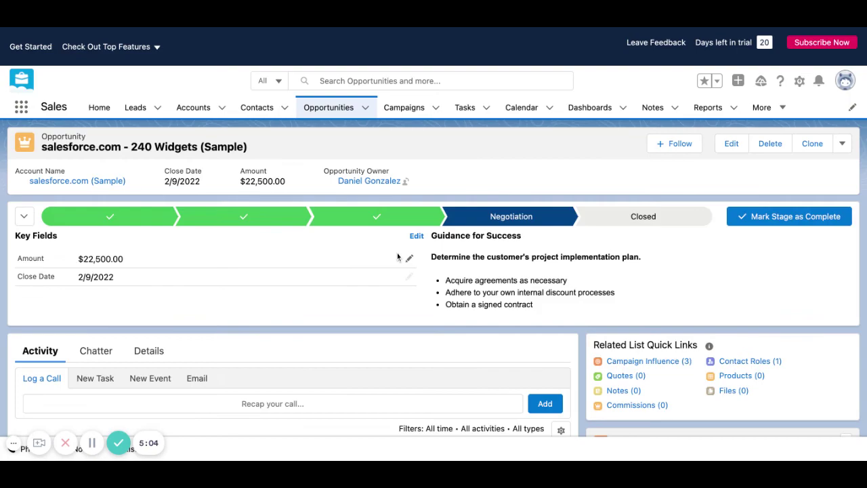
pyautogui.click(643, 217)
pyautogui.click(816, 226)
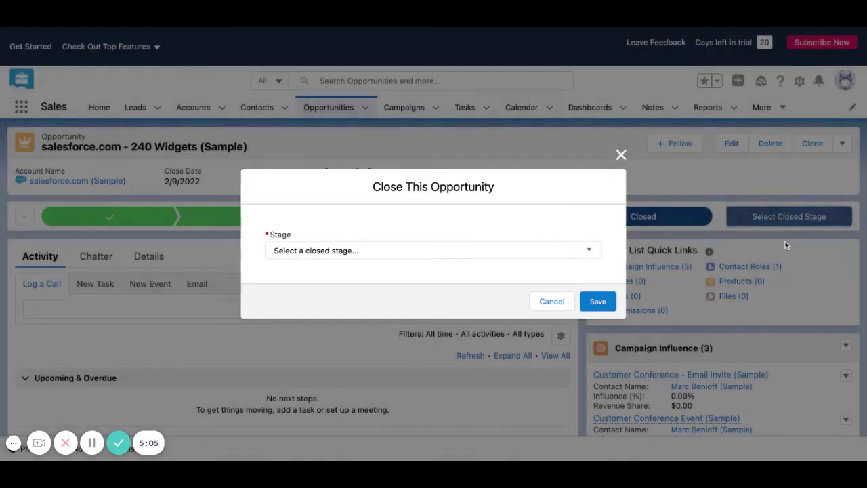
pyautogui.click(484, 252)
pyautogui.click(316, 273)
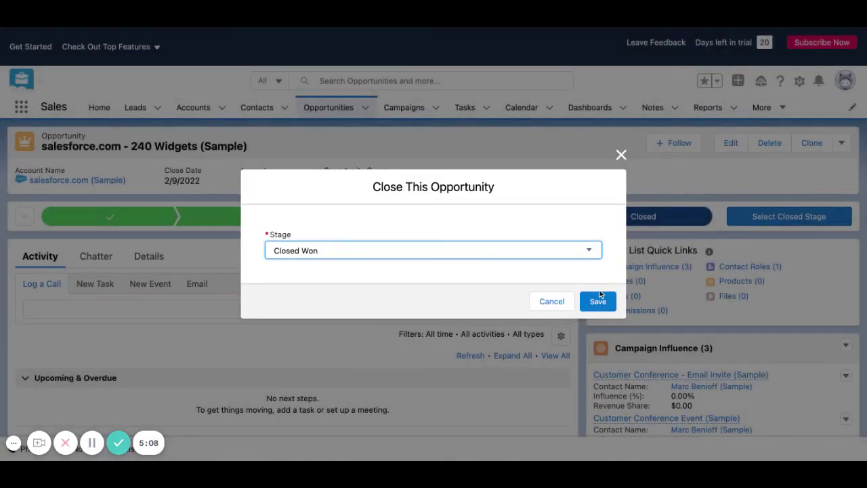
pyautogui.click(598, 301)
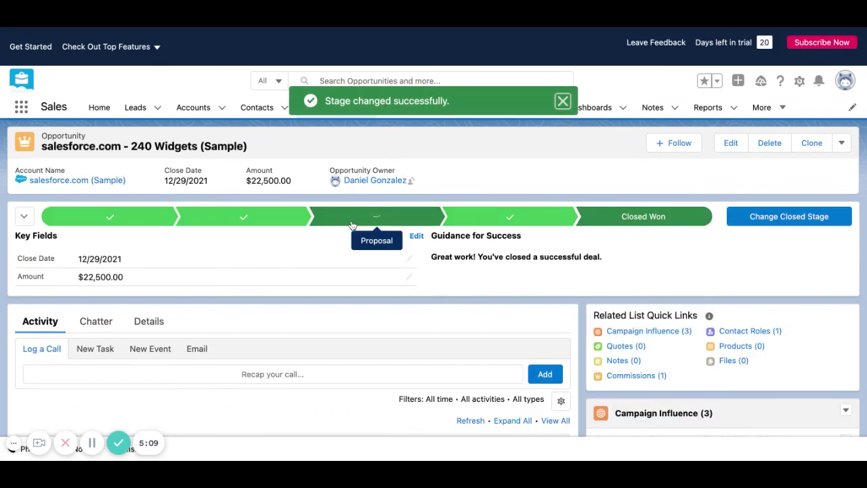
pyautogui.moveTo(88, 189)
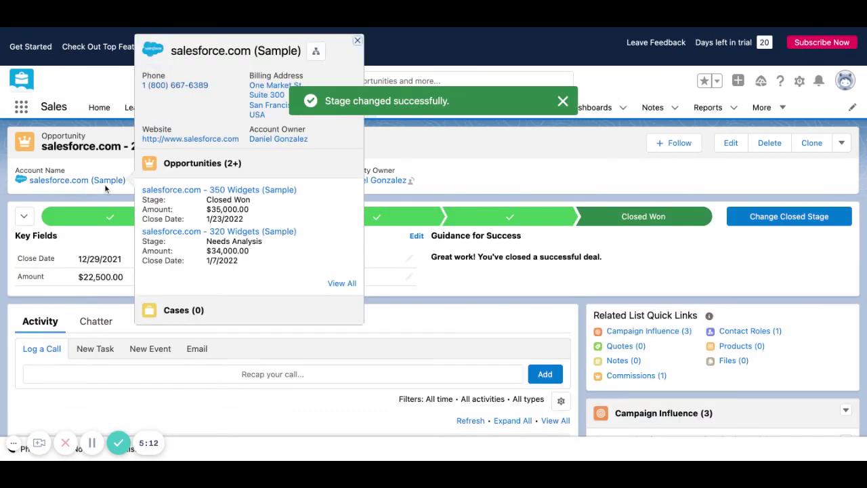
# Show All Renewal Opportunities, confirming the new 240 Widgets Renewal in Negotiation, and adjust Account column width
pyautogui.click(342, 108)
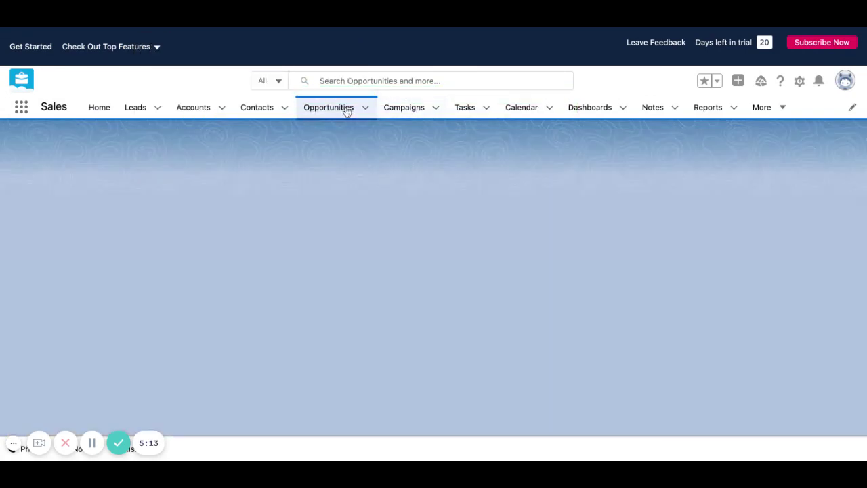
pyautogui.click(135, 147)
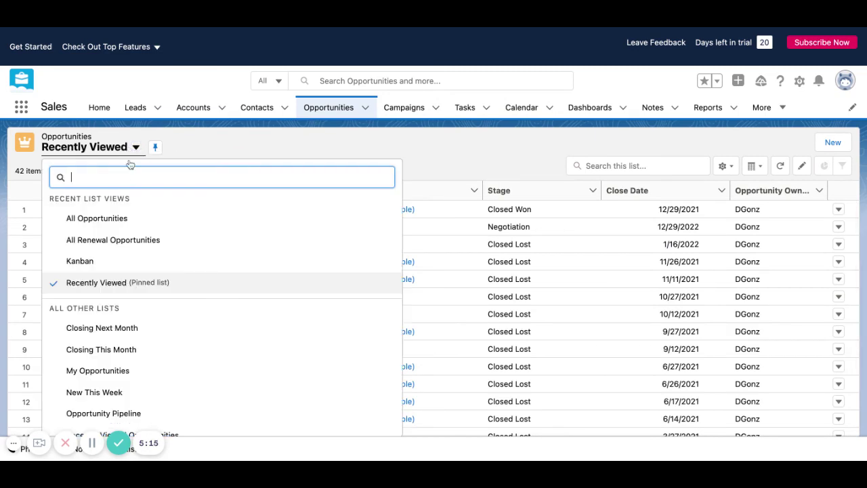
pyautogui.click(116, 241)
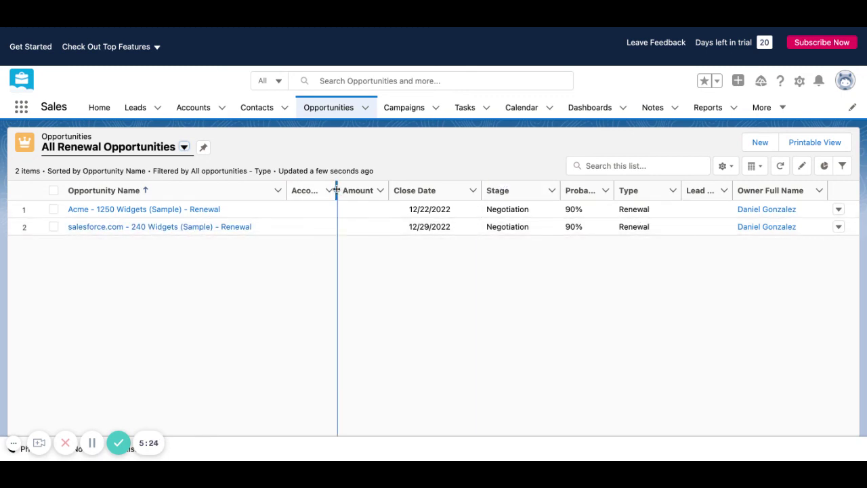
pyautogui.moveTo(336, 190); pyautogui.dragTo(353, 191)
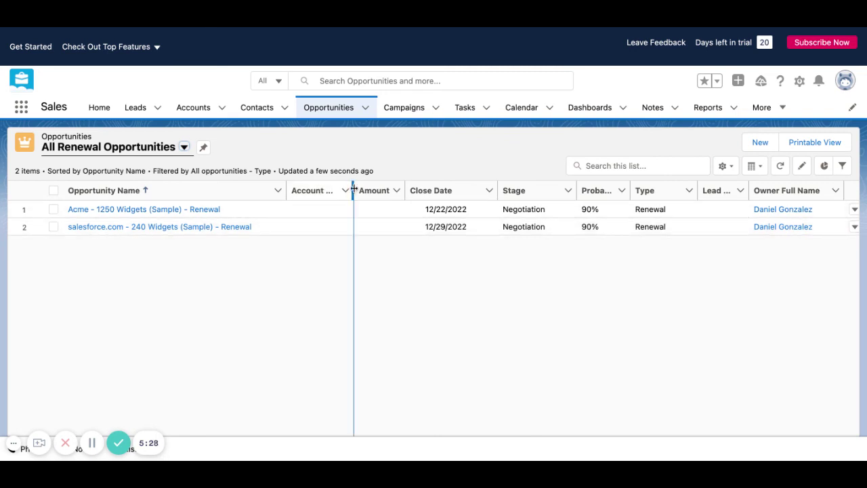
pyautogui.moveTo(353, 190); pyautogui.dragTo(339, 190)
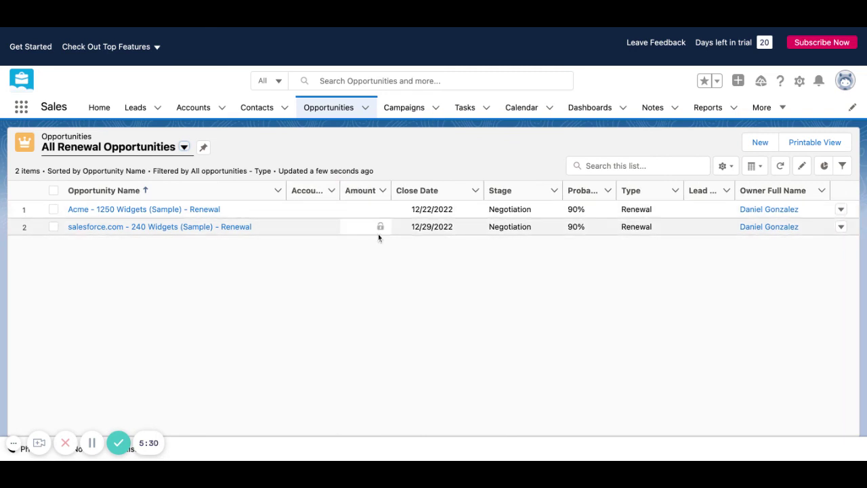